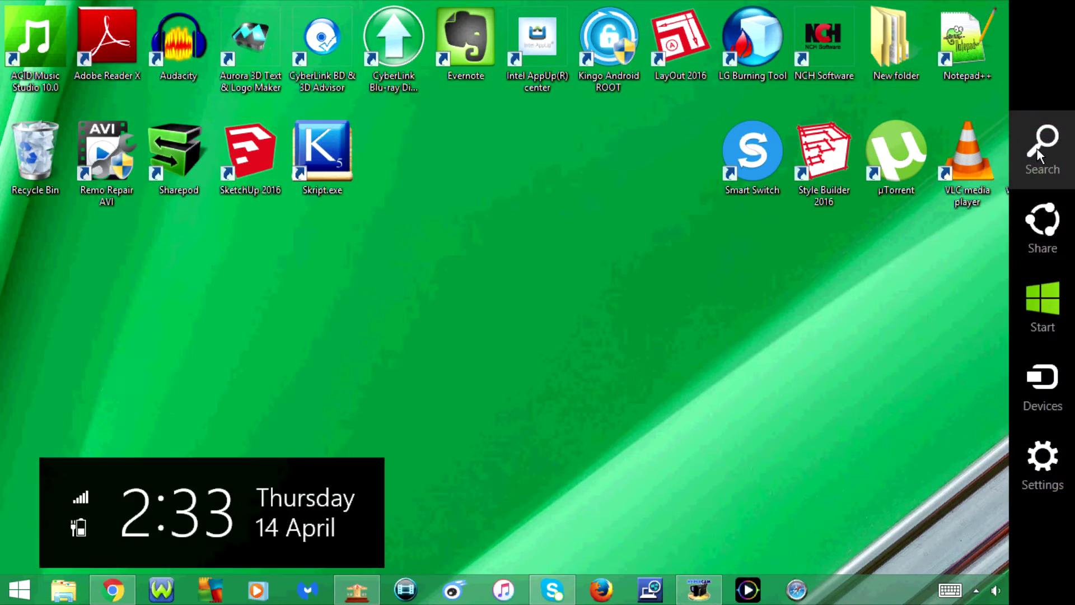
- Find Command Prompt through the Search charm and launch it
left_click(1037, 149)
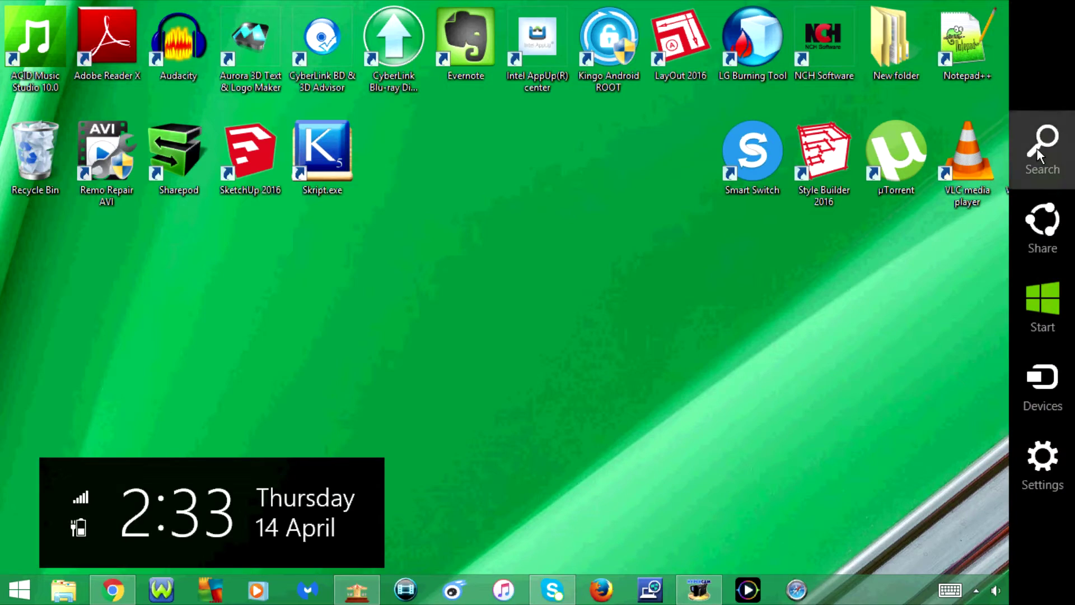
type("command Prompt")
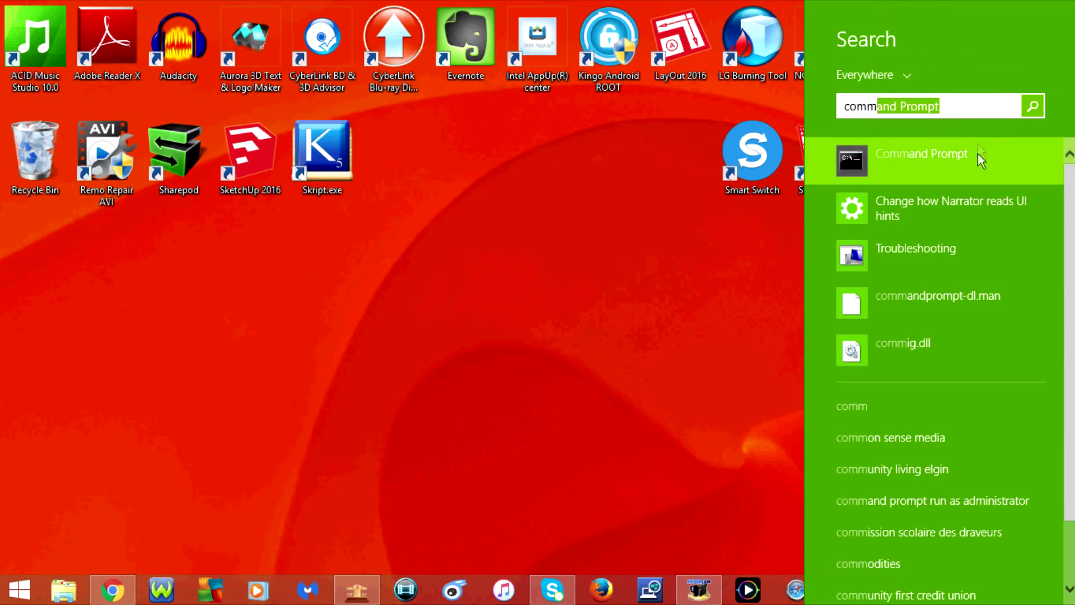
left_click(978, 154)
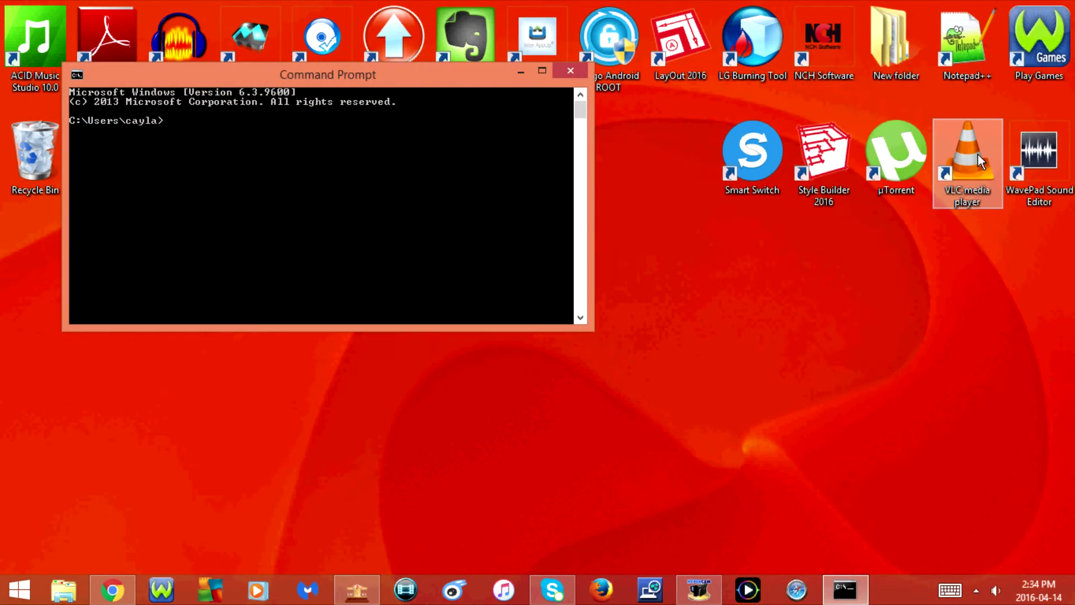
type("wmi")
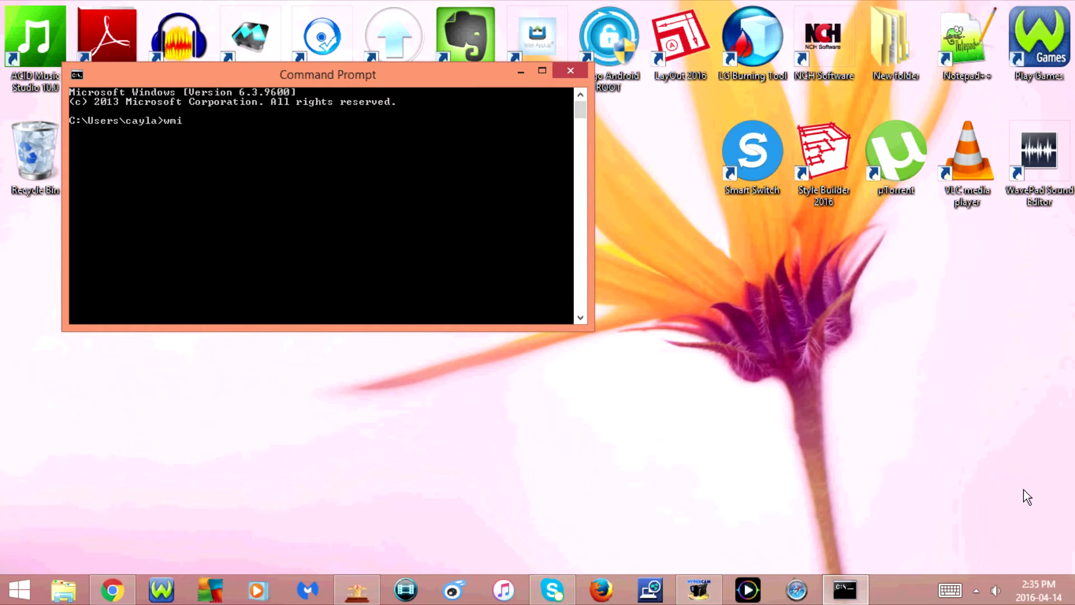
type("c")
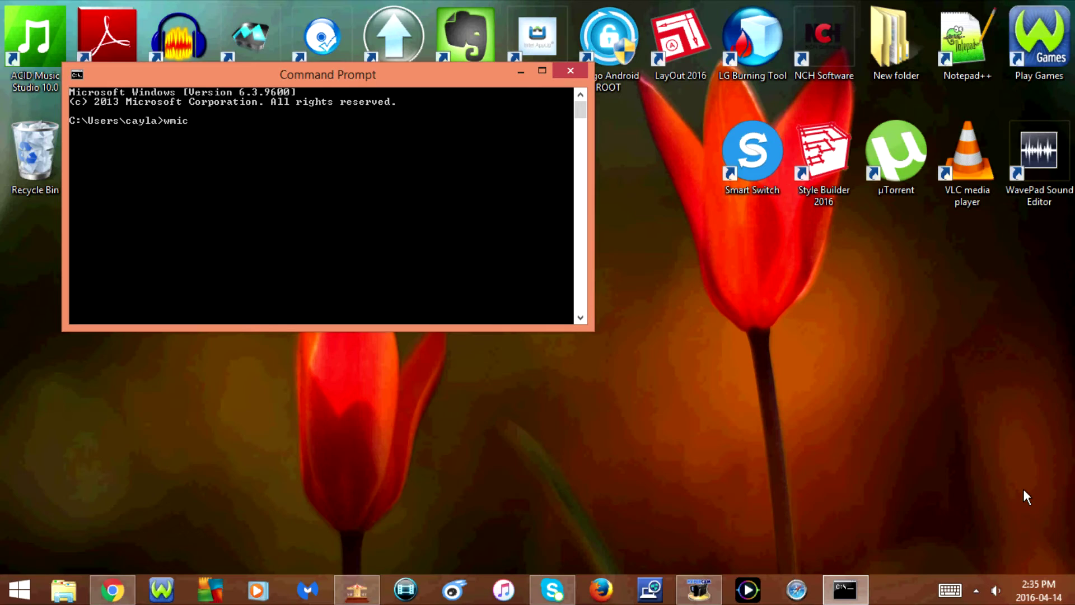
type(" cpu")
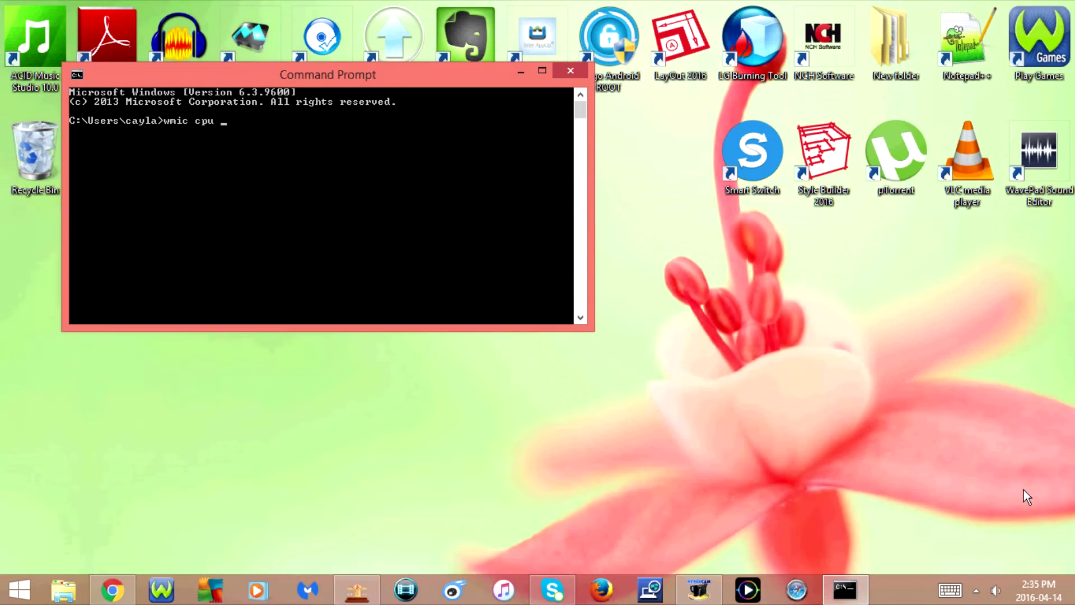
type(" get ")
type("n")
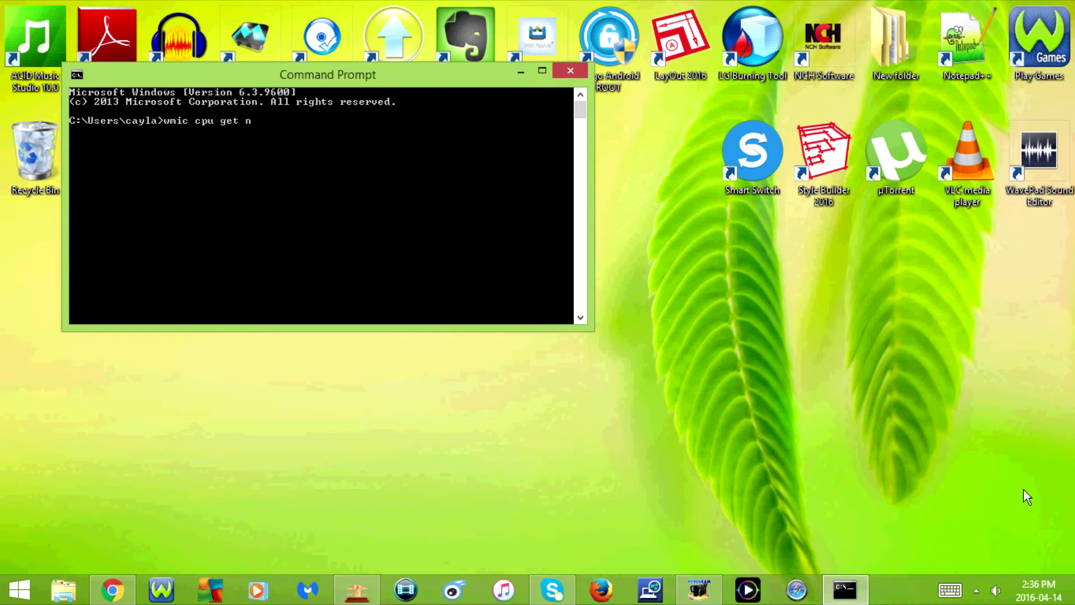
type("ame")
- Run 'wmic cpu get name' to show the processor model, Intel Core i5-3230M
key("Return")
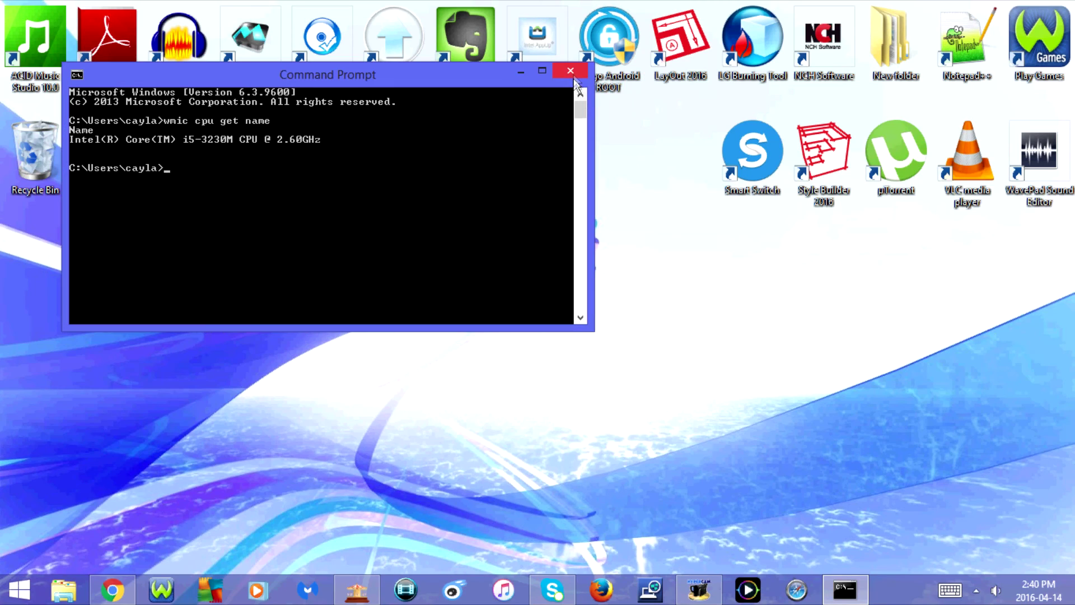
- Close the Command Prompt window after reading the CPU name
left_click(571, 74)
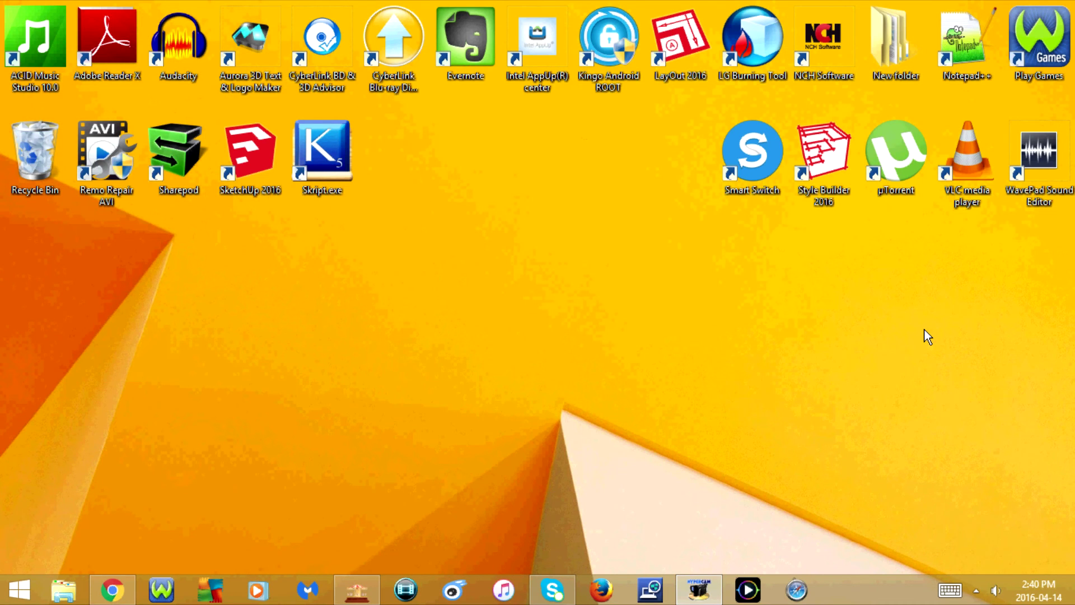